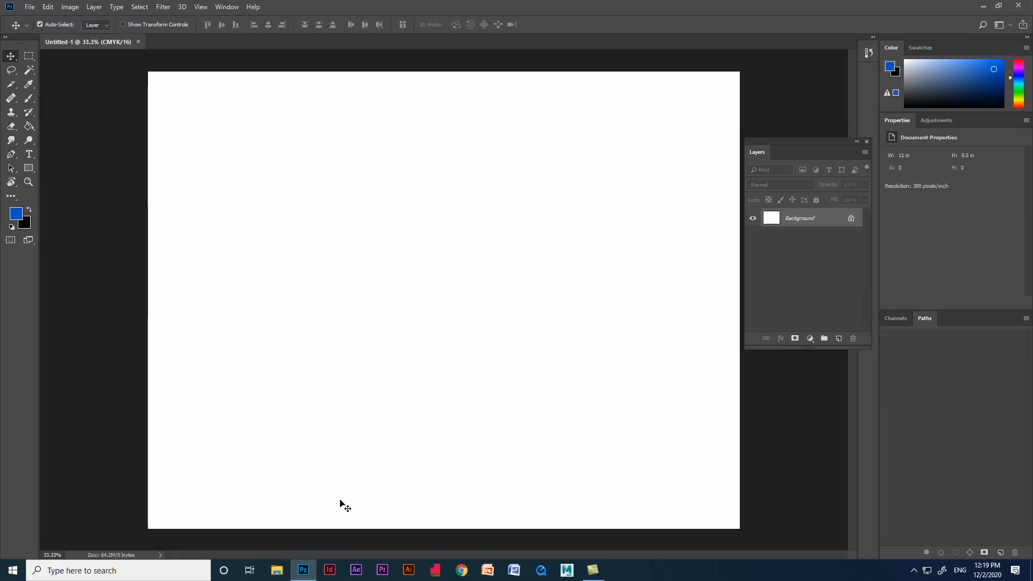
- Activate the Gradient tool and unlock the Background layer so it becomes a regular layer
{"action": "left_click", "coordinate": [29, 8]}
{"action": "left_click", "coordinate": [220, 50]}
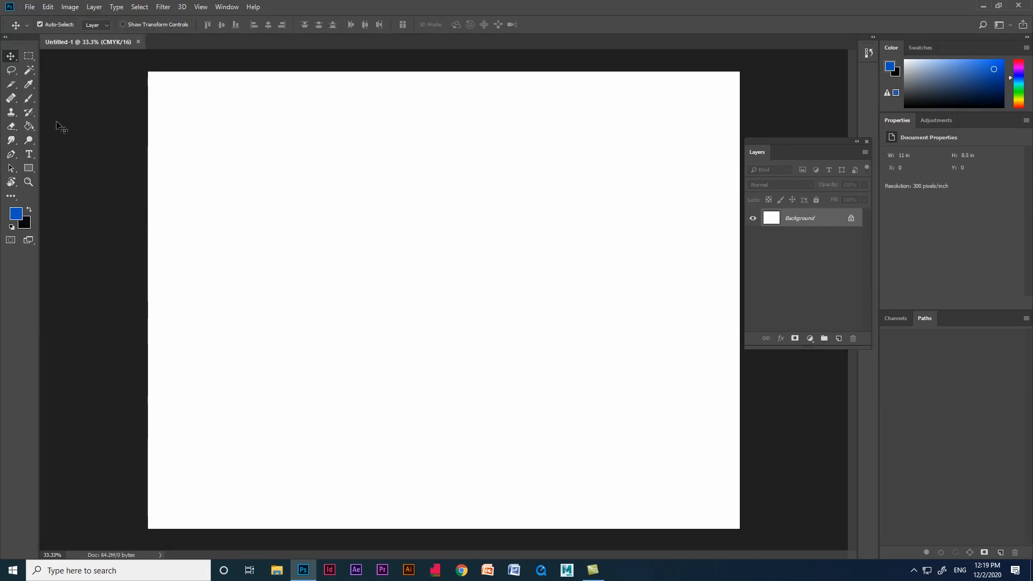
{"action": "left_click", "coordinate": [29, 126]}
{"action": "left_click", "coordinate": [59, 125]}
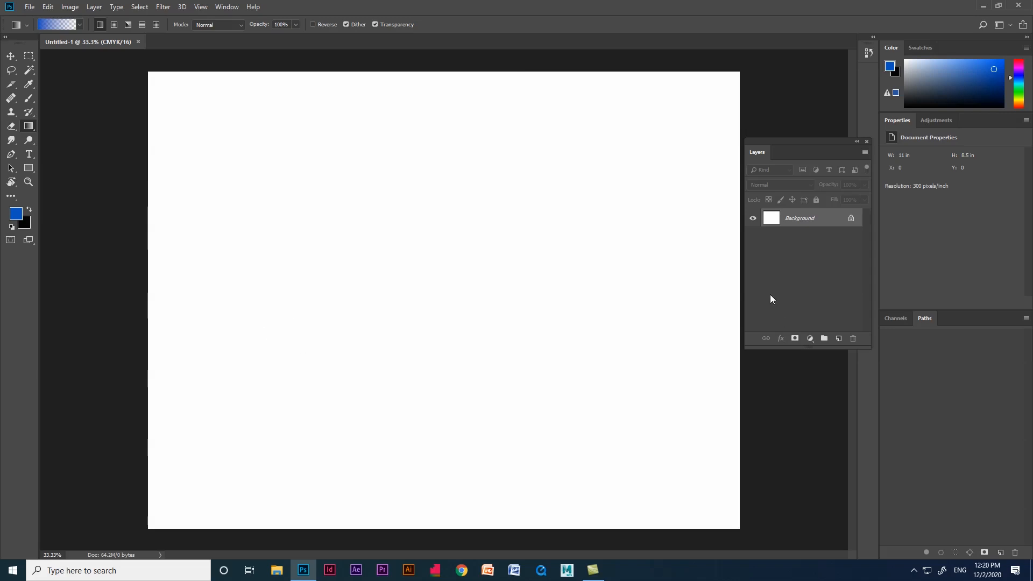
{"action": "left_click", "coordinate": [851, 218]}
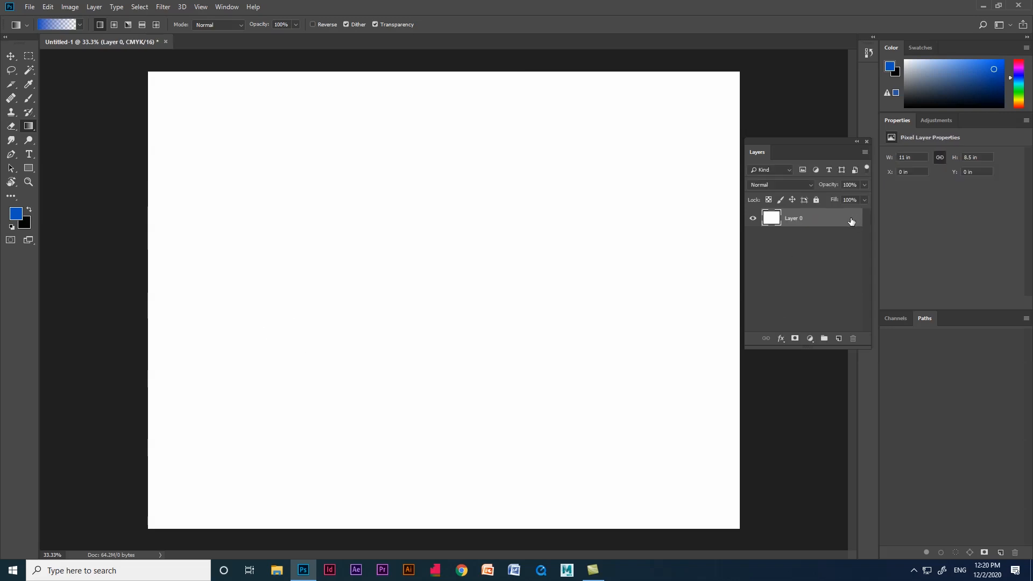
- Open the Gradient Editor, enlarge its window and place it over the canvas
{"action": "left_click", "coordinate": [62, 26]}
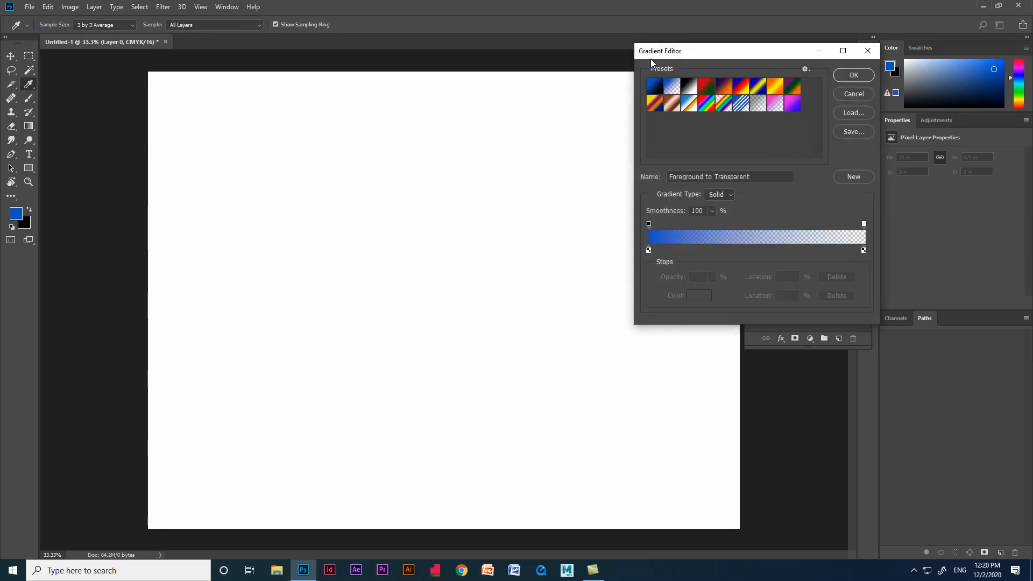
{"action": "left_click_drag", "start_coordinate": [532, 112], "coordinate": [367, 167]}
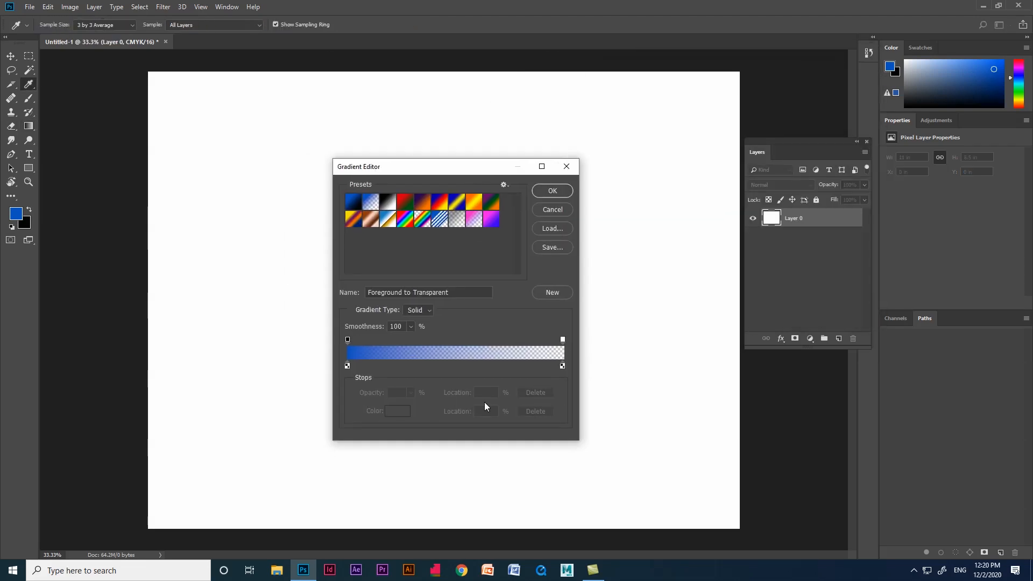
{"action": "left_click_drag", "start_coordinate": [578, 437], "coordinate": [680, 520]}
{"action": "left_click_drag", "start_coordinate": [472, 167], "coordinate": [442, 122]}
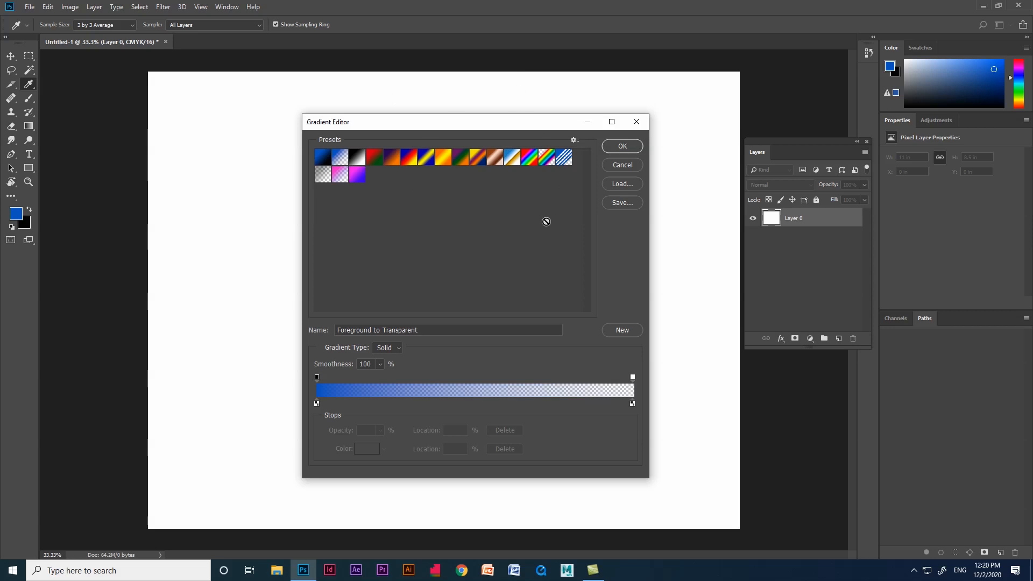
- Try several gradient presets, apply the Black, White preset and add a new empty layer above Layer 0
{"action": "left_click", "coordinate": [428, 164]}
{"action": "left_click", "coordinate": [441, 163]}
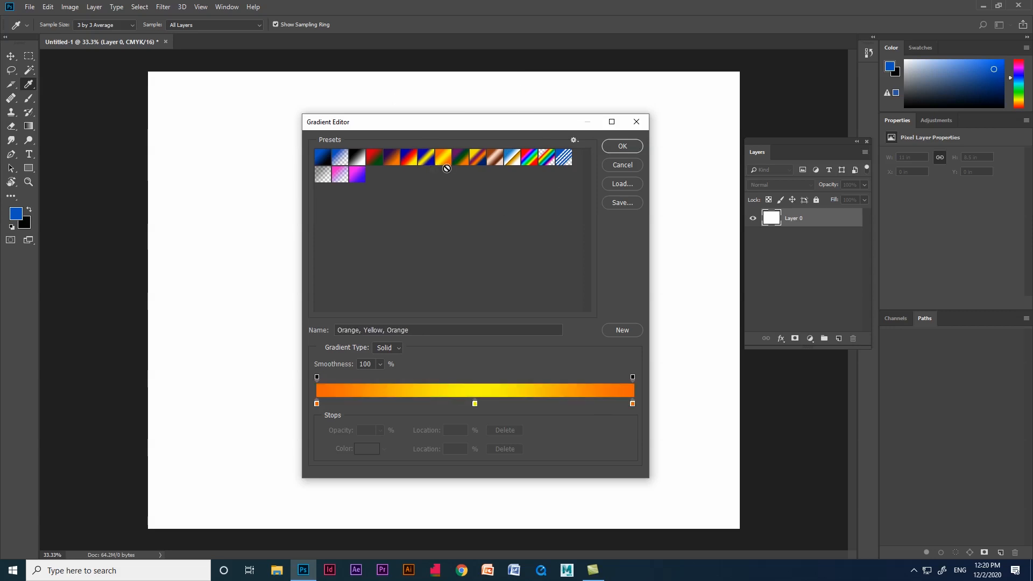
{"action": "left_click", "coordinate": [463, 163]}
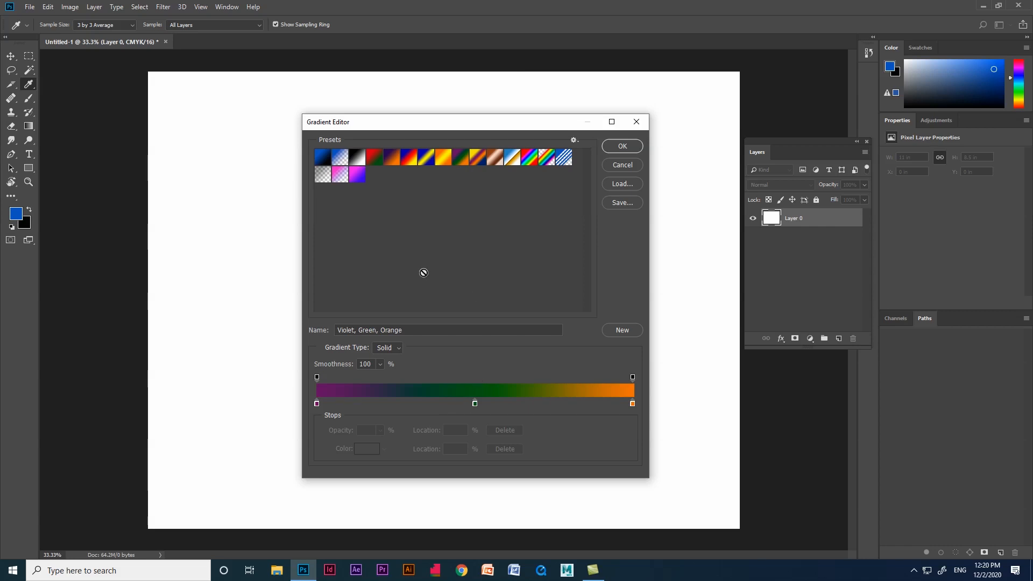
{"action": "left_click", "coordinate": [340, 163]}
{"action": "left_click", "coordinate": [354, 163]}
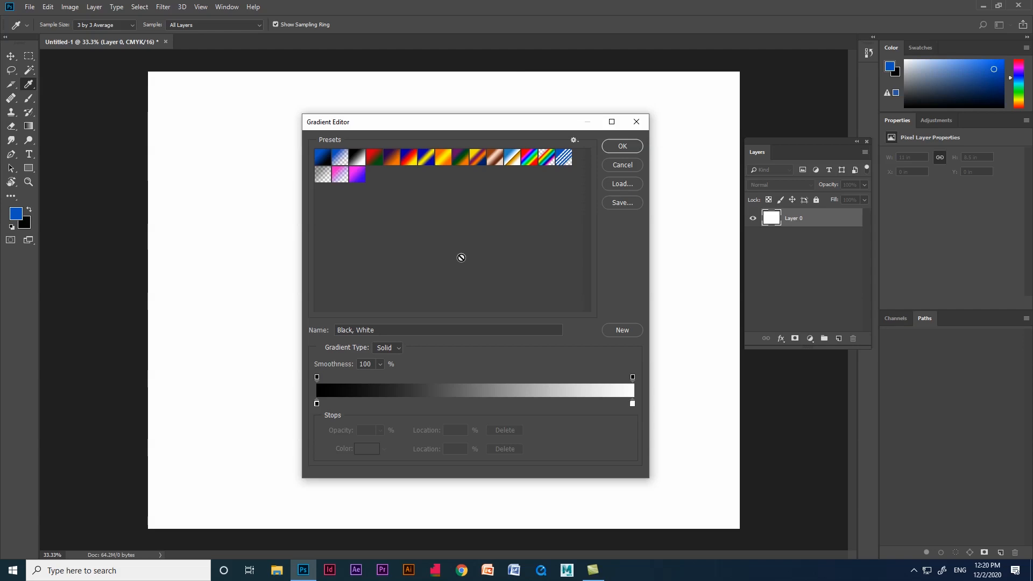
{"action": "left_click", "coordinate": [619, 147]}
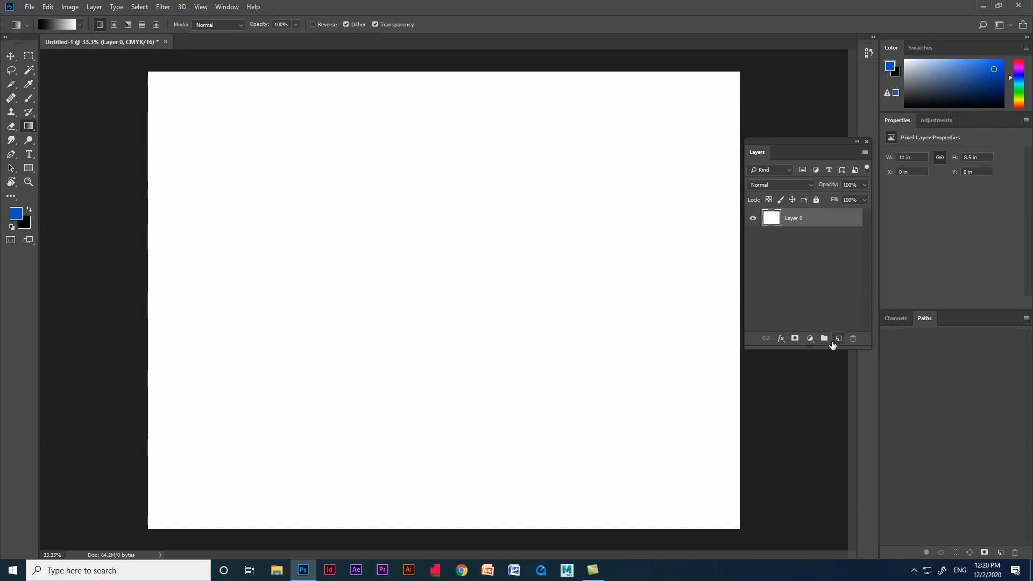
{"action": "left_click", "coordinate": [838, 340]}
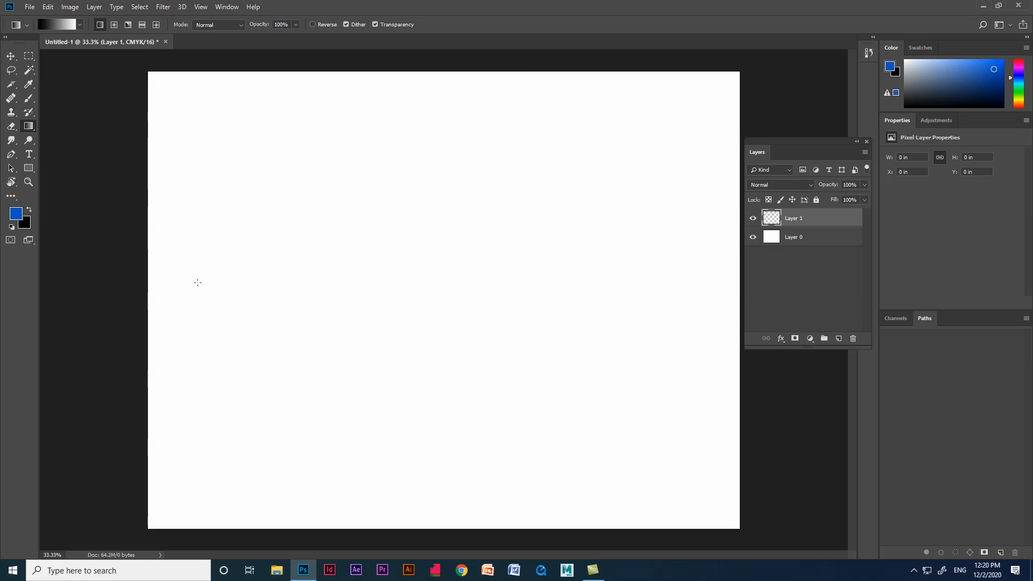
- Try the black-to-white gradient on Layer 1, diagonally from the lower-left corner and then horizontally, undoing each one
{"action": "left_click_drag", "start_coordinate": [135, 540], "coordinate": [553, 250]}
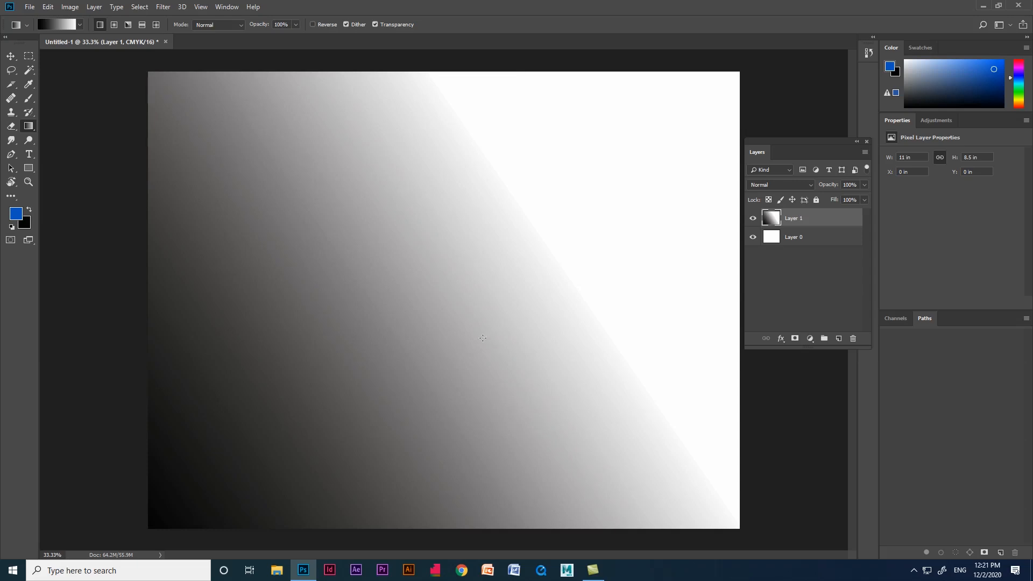
{"action": "key", "text": "ctrl+z"}
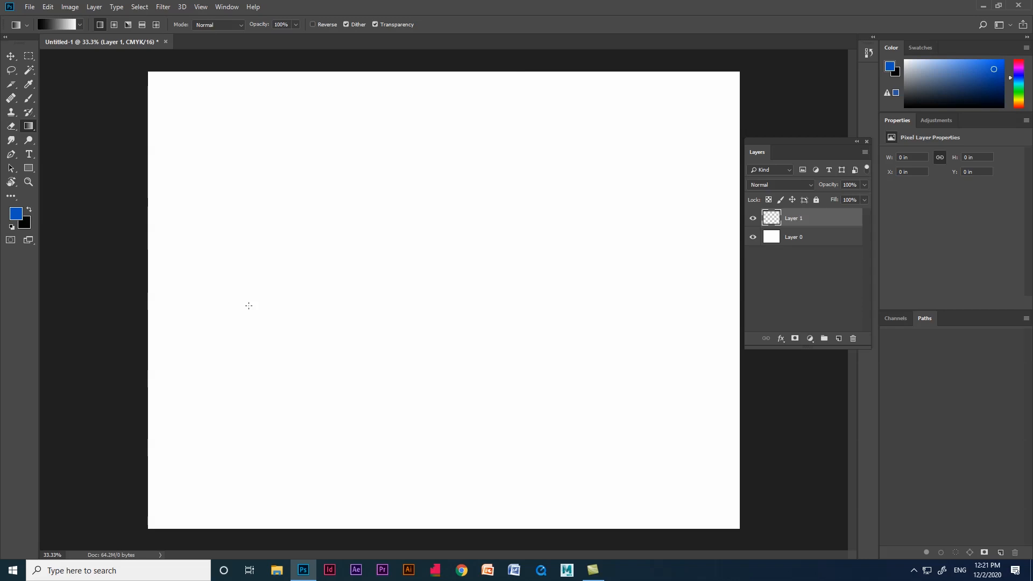
{"action": "left_click_drag", "start_coordinate": [179, 282], "coordinate": [554, 325]}
{"action": "key", "text": "shift"}
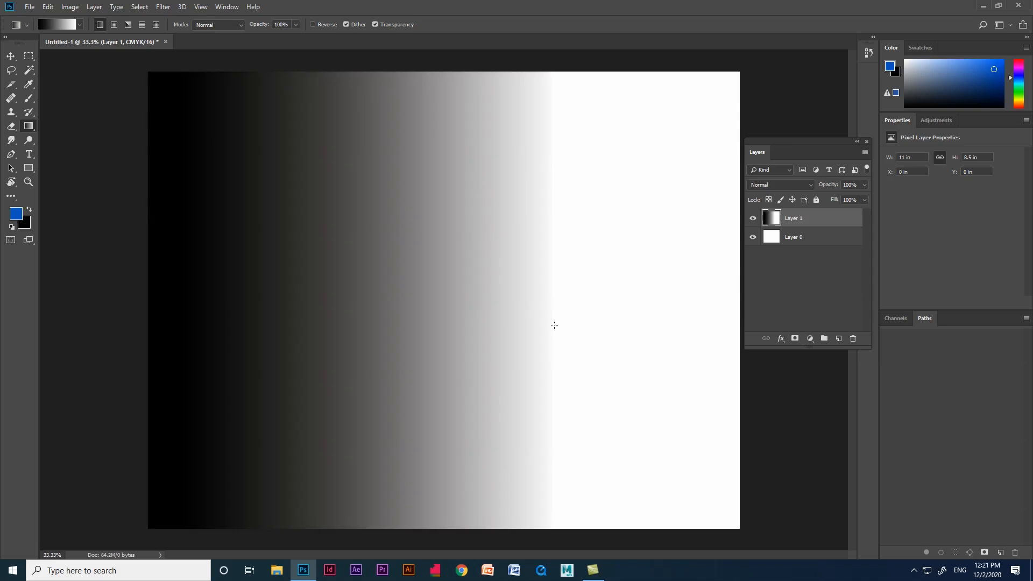
{"action": "key", "text": "ctrl+z"}
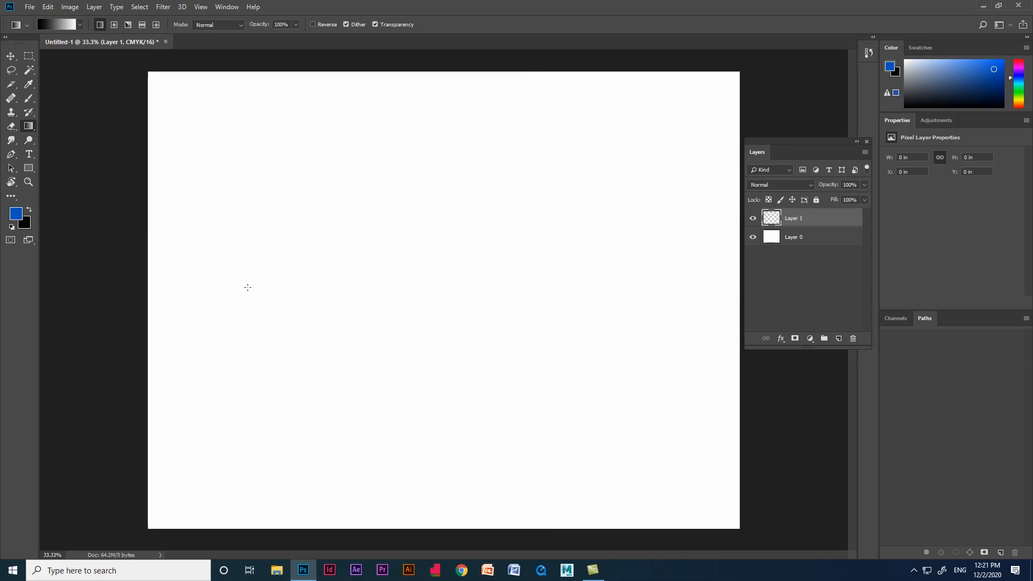
- Try a slightly slanted gradient, a very short horizontal one and a long horizontal one on Layer 1, undoing each
{"action": "left_click_drag", "start_coordinate": [203, 276], "coordinate": [599, 371]}
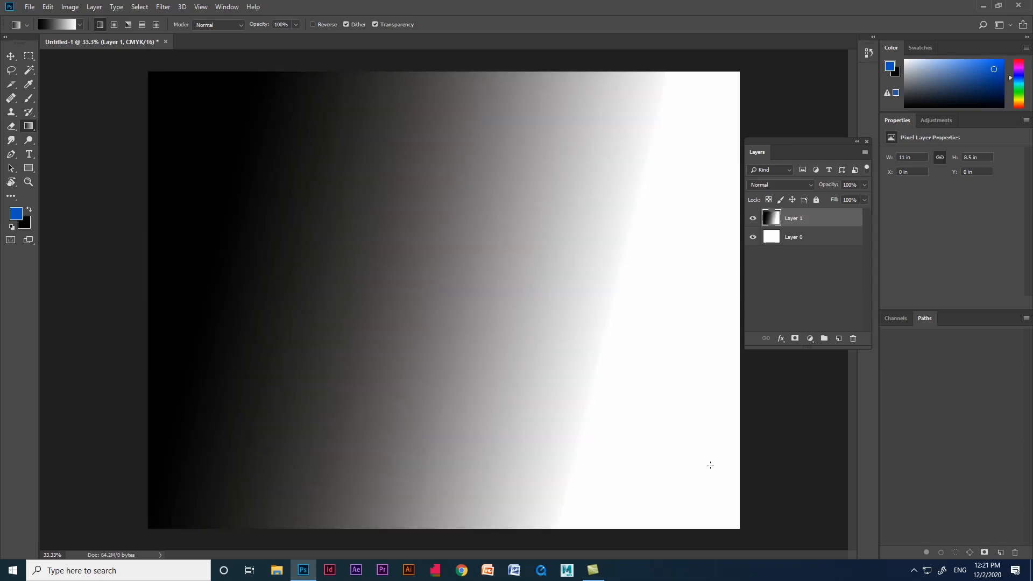
{"action": "key", "text": "ctrl+z"}
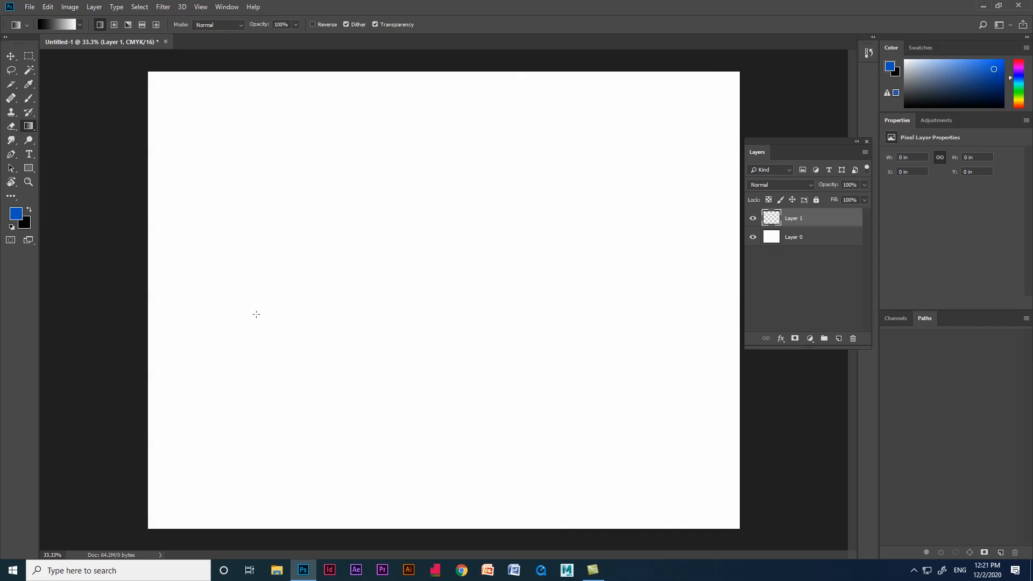
{"action": "left_click_drag", "start_coordinate": [258, 312], "coordinate": [277, 313]}
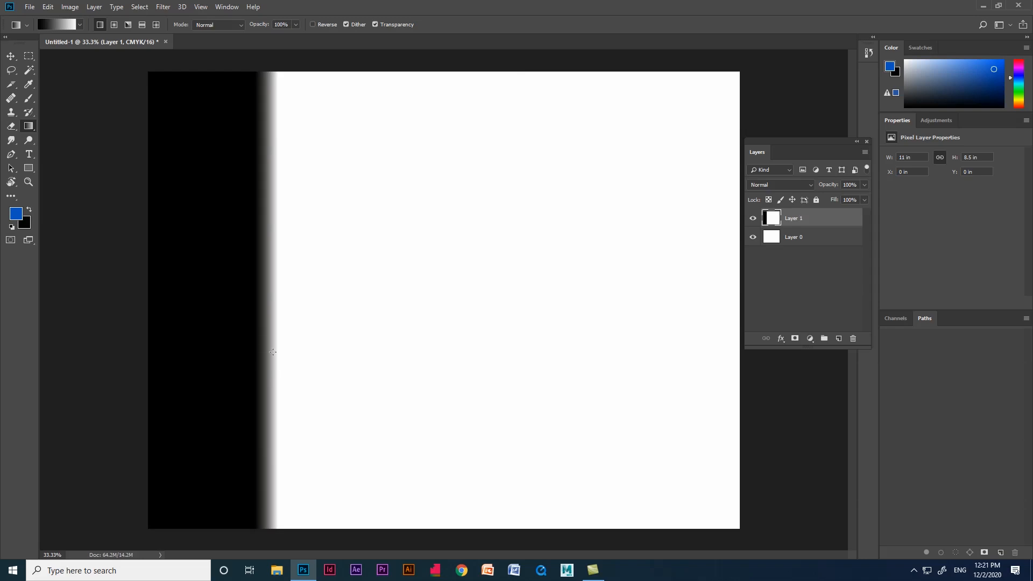
{"action": "key", "text": "ctrl+z"}
{"action": "key", "text": "ctrl+shift+z"}
{"action": "key", "text": "ctrl+z"}
{"action": "left_click_drag", "start_coordinate": [273, 306], "coordinate": [705, 306]}
{"action": "key", "text": "ctrl+z"}
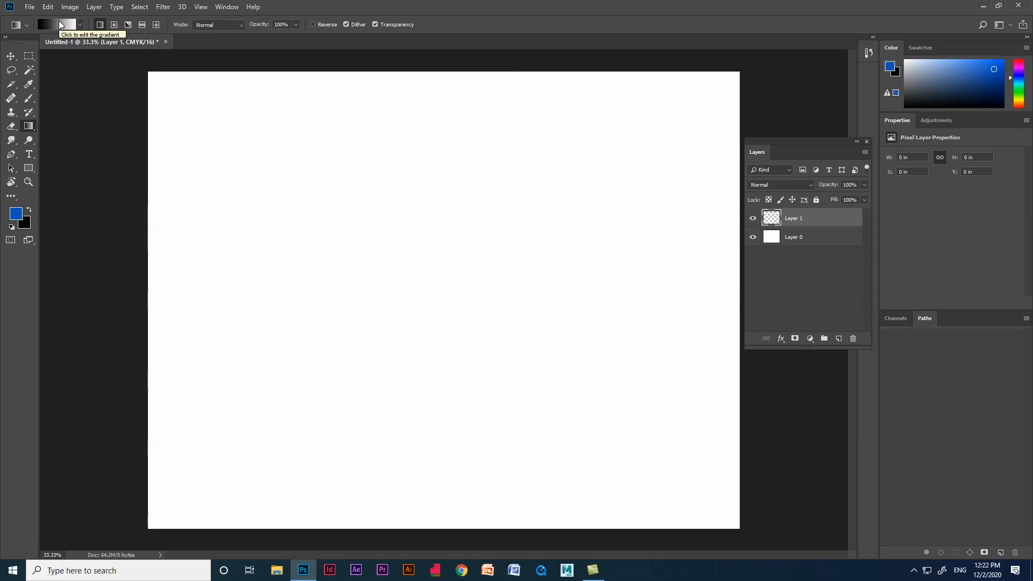
- Edit the Black, White gradient and set its starting color stop to blue (0606ff)
{"action": "left_click", "coordinate": [59, 24]}
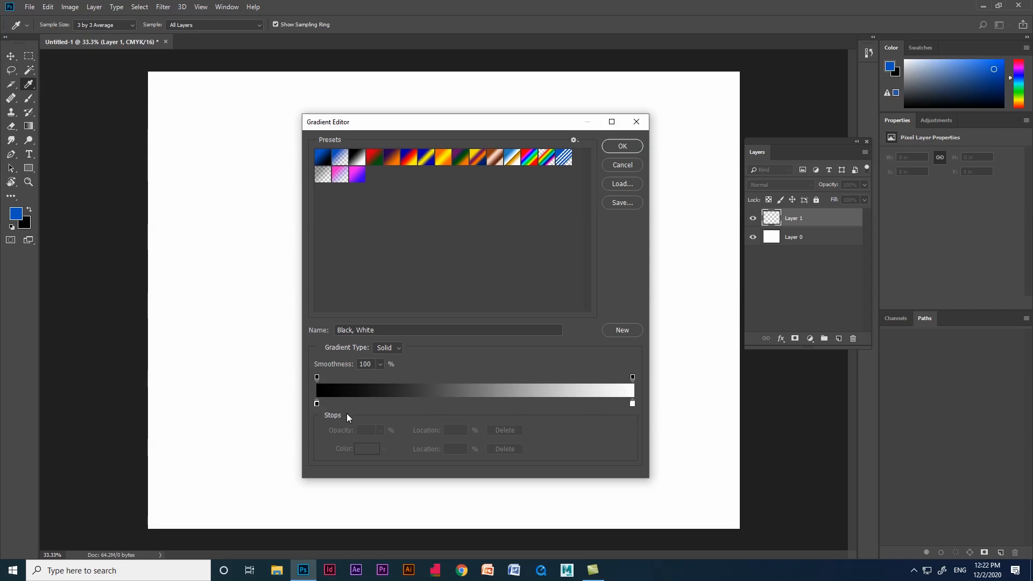
{"action": "left_click", "coordinate": [317, 404]}
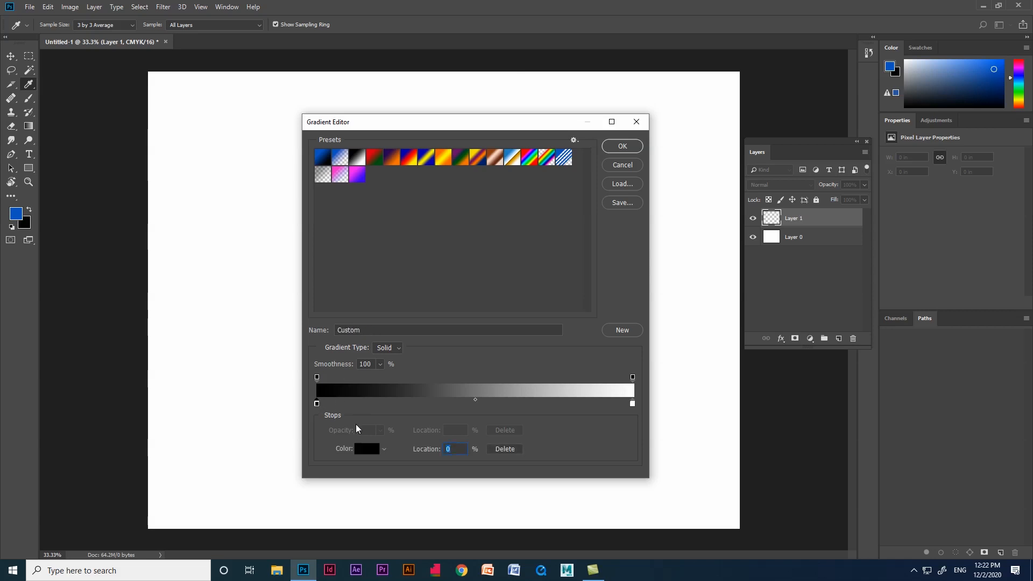
{"action": "left_click", "coordinate": [365, 449]}
{"action": "left_click", "coordinate": [546, 213]}
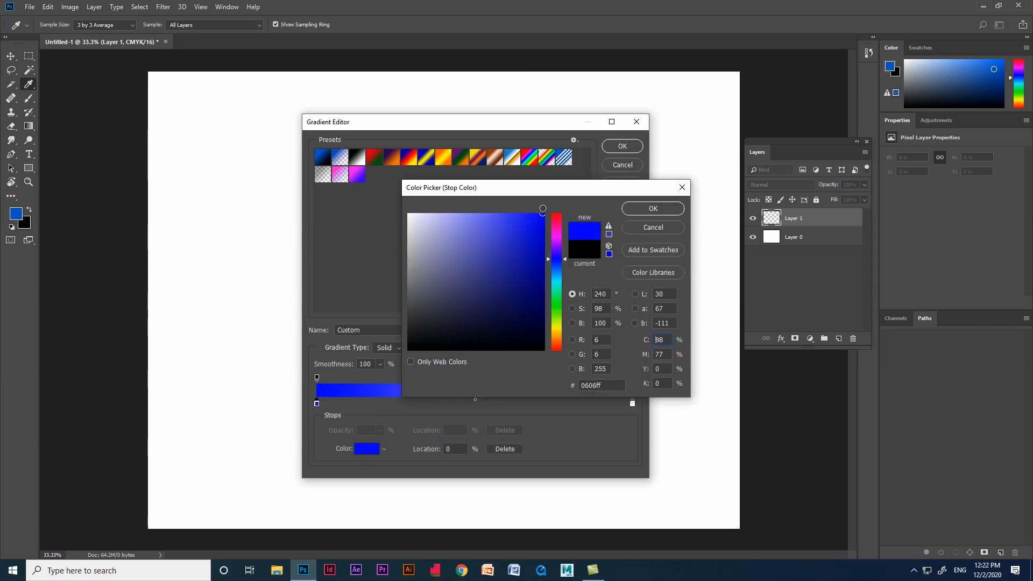
{"action": "left_click", "coordinate": [653, 208]}
- Set the gradient's ending color stop at 100% to red (ff0000)
{"action": "left_click", "coordinate": [633, 404]}
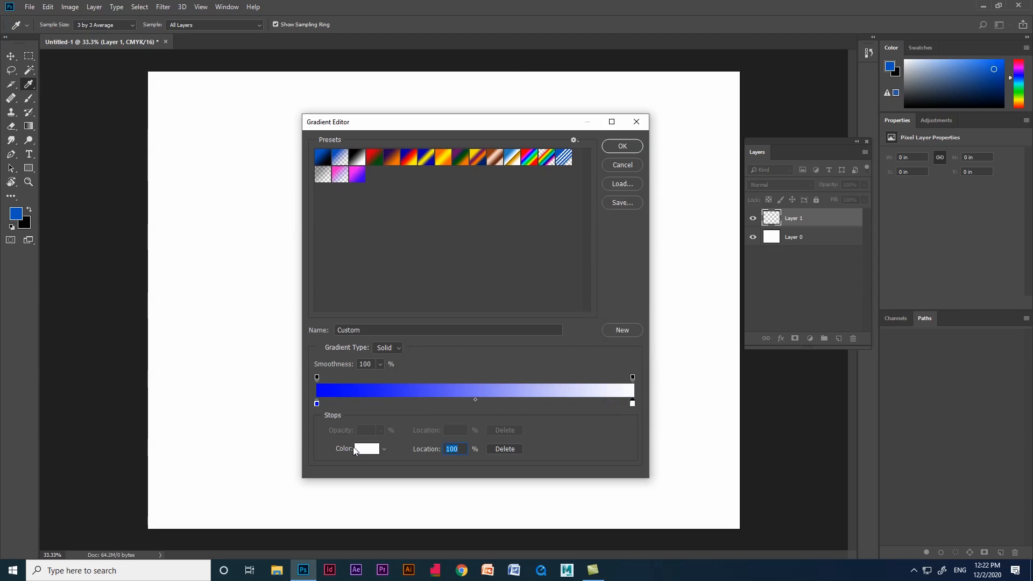
{"action": "left_click", "coordinate": [366, 449]}
{"action": "left_click", "coordinate": [544, 214]}
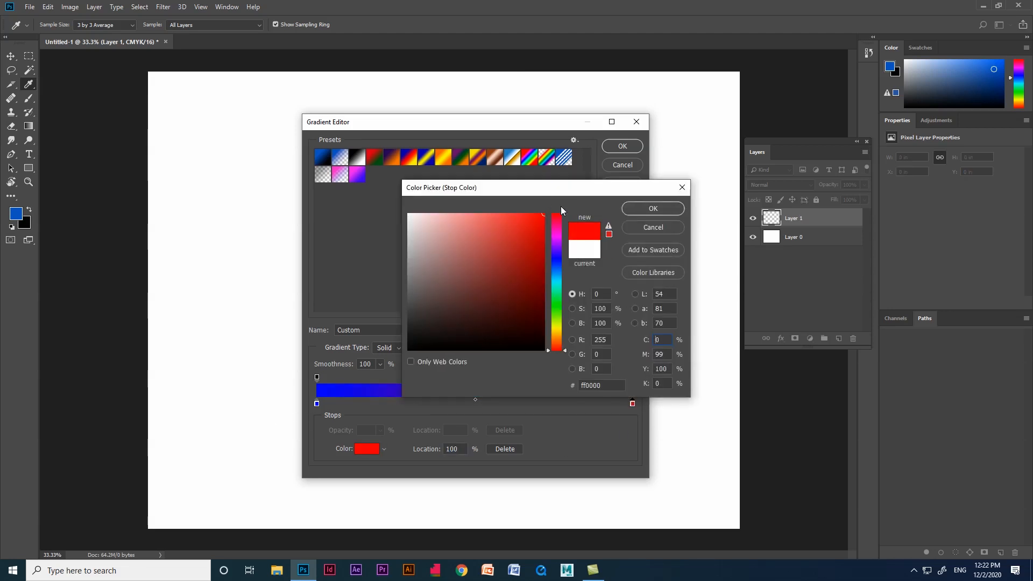
{"action": "left_click", "coordinate": [652, 209]}
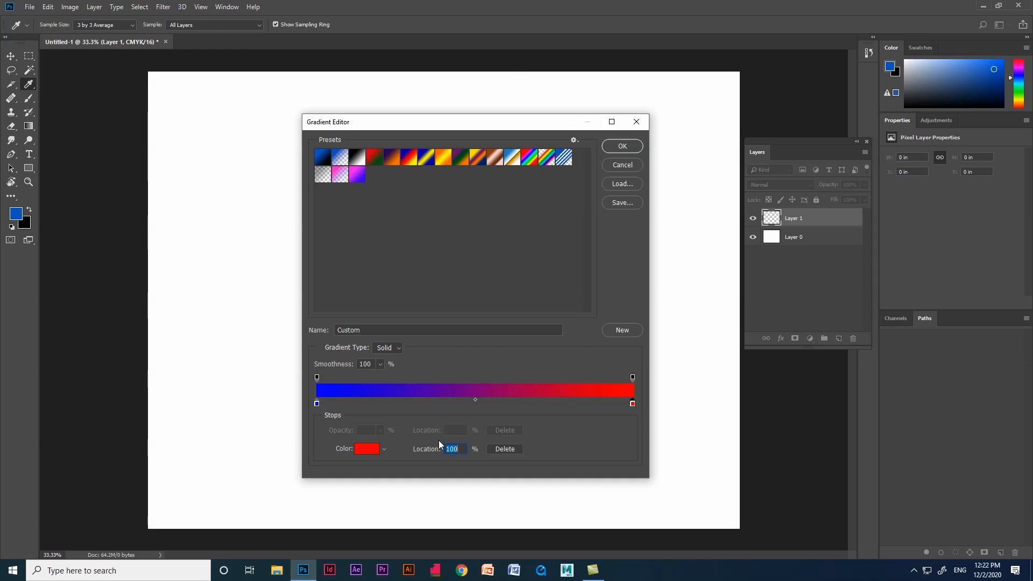
- Add color stops at 73% and 34% to the gradient and make the 34% stop white
{"action": "left_click", "coordinate": [550, 404]}
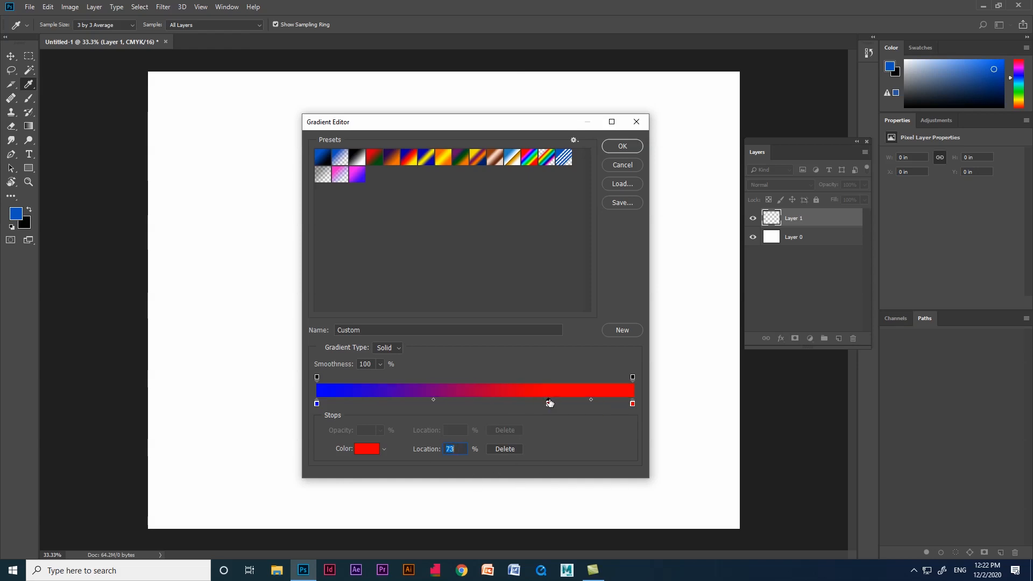
{"action": "left_click", "coordinate": [361, 404]}
{"action": "left_click_drag", "start_coordinate": [362, 404], "coordinate": [423, 405]}
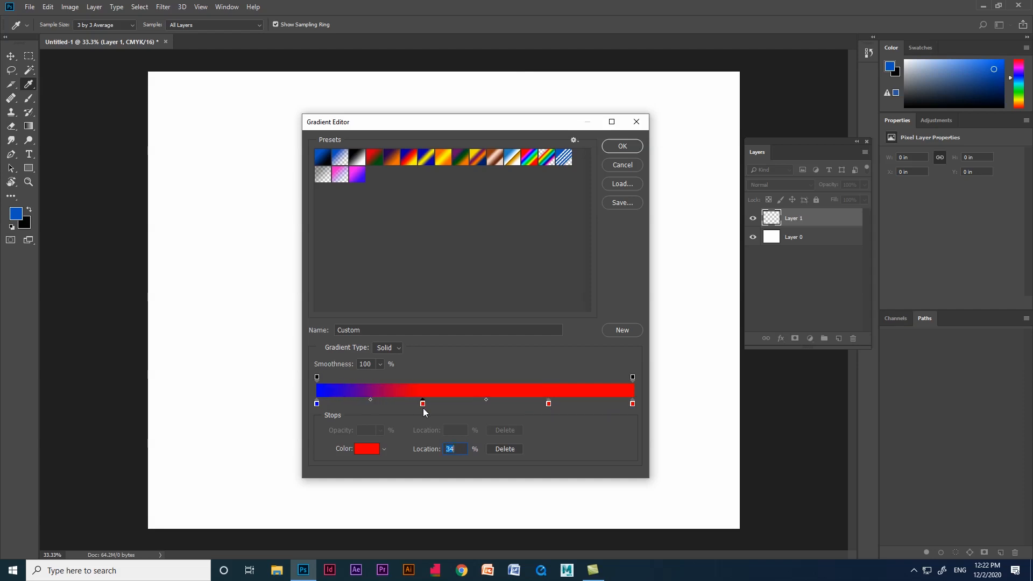
{"action": "left_click", "coordinate": [370, 450]}
{"action": "left_click_drag", "start_coordinate": [441, 324], "coordinate": [405, 200]}
{"action": "left_click", "coordinate": [651, 209]}
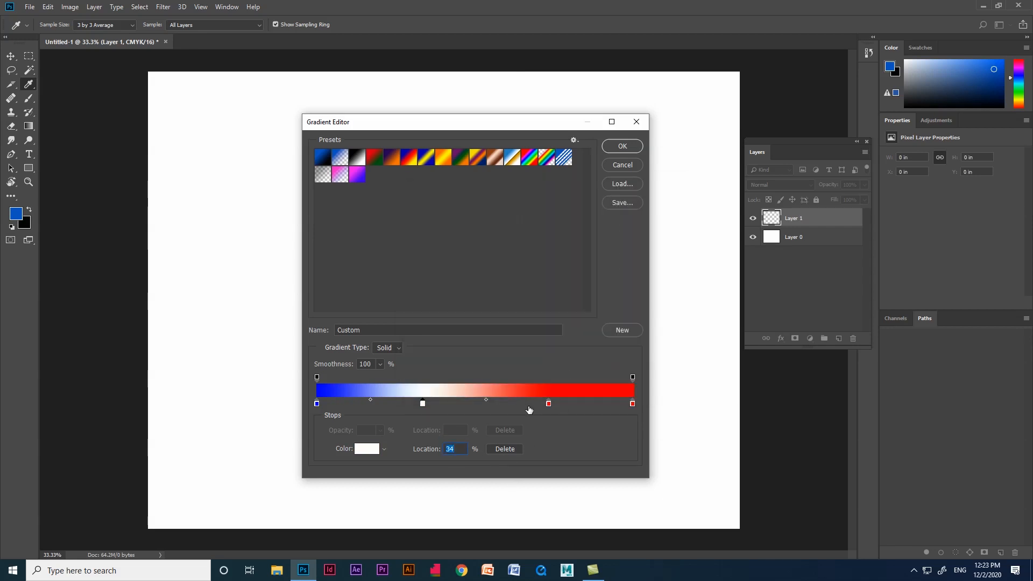
- Load the blue, brown and white preset, remove its brown color stops and place the red stop near the middle
{"action": "left_click", "coordinate": [510, 162]}
{"action": "left_click_drag", "start_coordinate": [474, 404], "coordinate": [388, 405]}
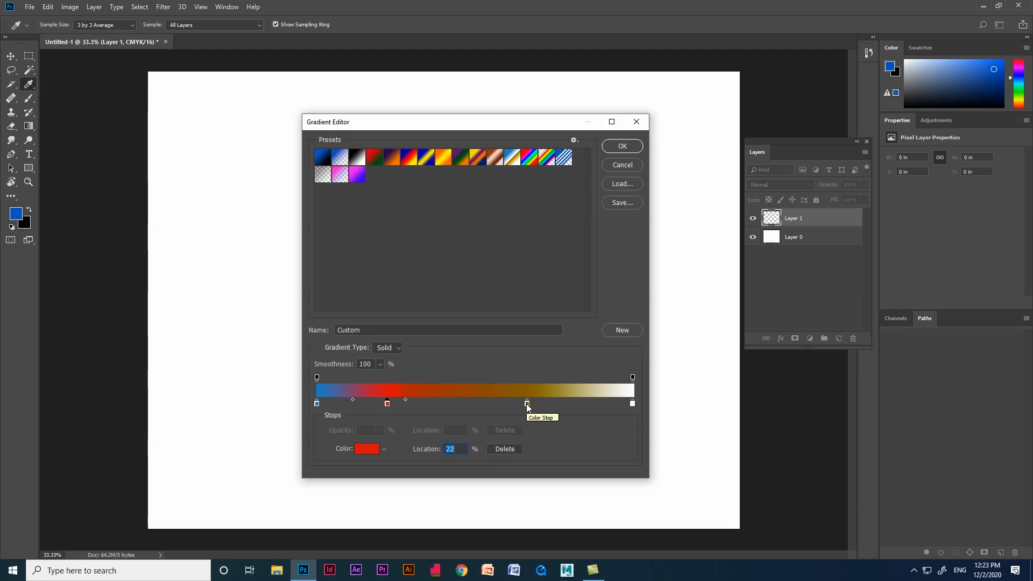
{"action": "left_click_drag", "start_coordinate": [523, 405], "coordinate": [562, 492]}
{"action": "left_click", "coordinate": [534, 406]}
{"action": "left_click_drag", "start_coordinate": [534, 406], "coordinate": [513, 429]}
{"action": "left_click_drag", "start_coordinate": [387, 404], "coordinate": [469, 409]}
- Move the blue-to-red midpoint to 75% and the red-to-white midpoint to 7%
{"action": "left_click_drag", "start_coordinate": [402, 405], "coordinate": [431, 409]}
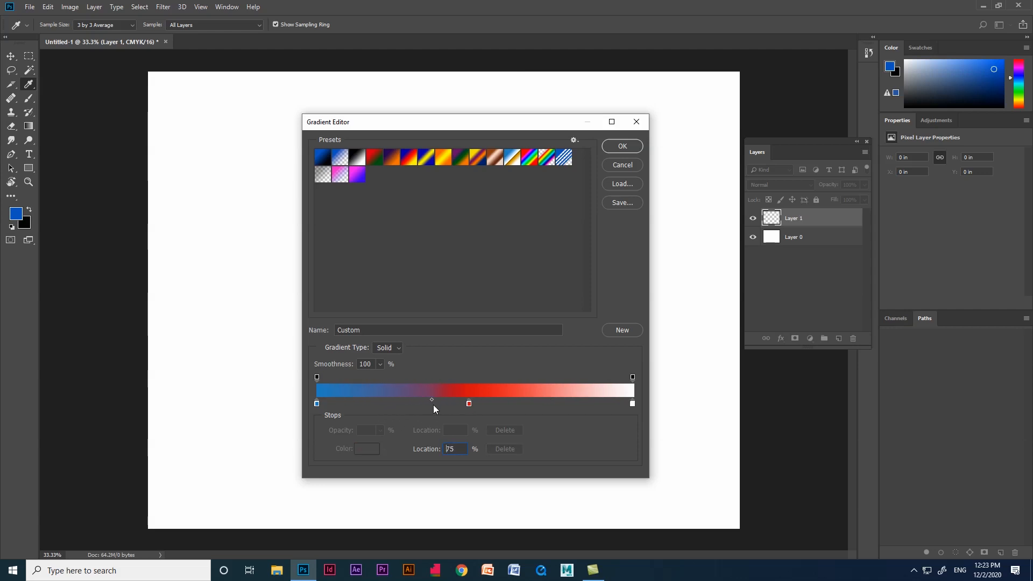
{"action": "left_click", "coordinate": [469, 404]}
{"action": "left_click_drag", "start_coordinate": [550, 400], "coordinate": [481, 400]}
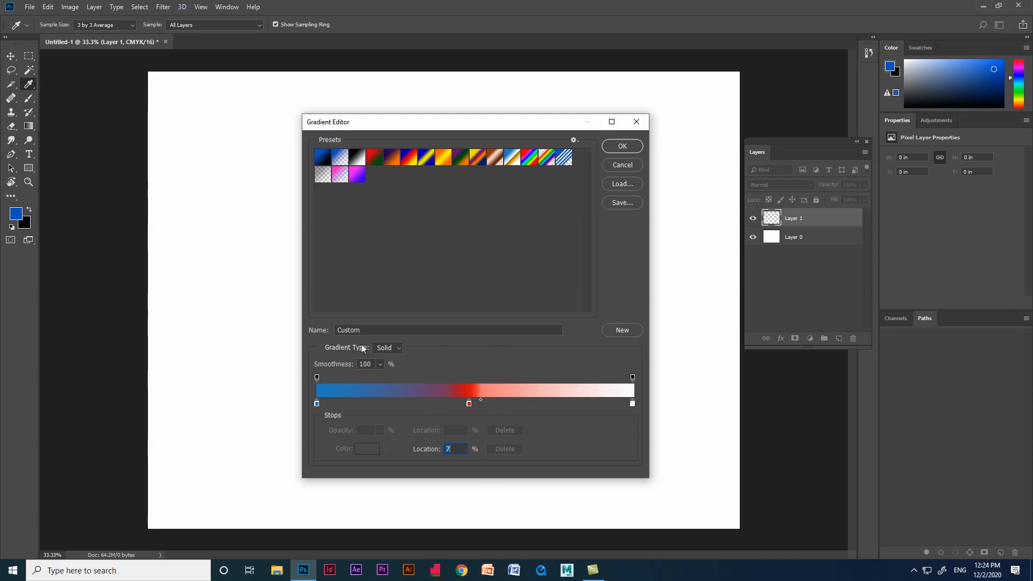
- Name the custom gradient "new gradient", add it to the presets and accept it for use
{"action": "left_click", "coordinate": [344, 330]}
{"action": "type", "text": "new grad"}
{"action": "left_click", "coordinate": [622, 330]}
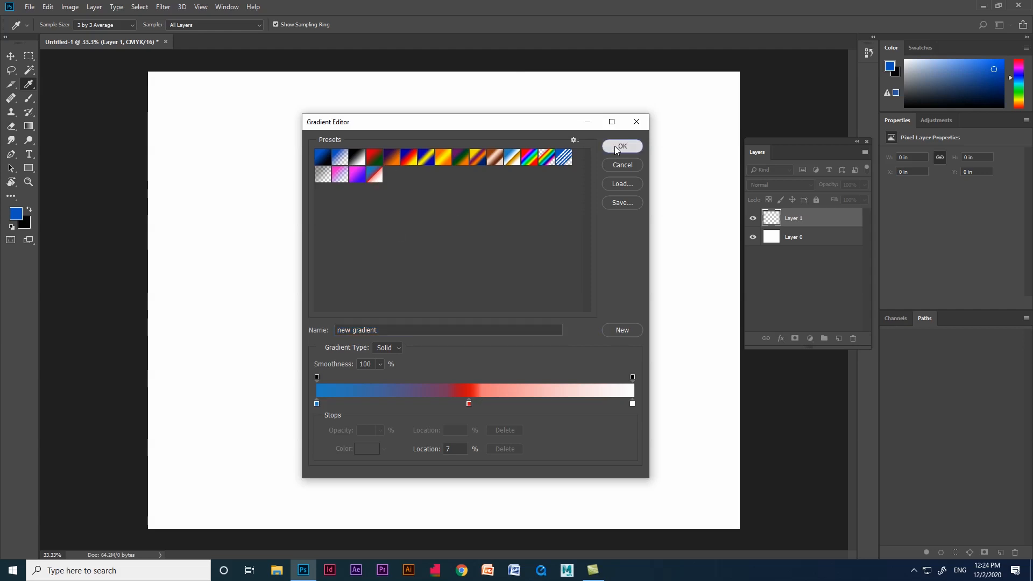
{"action": "left_click", "coordinate": [622, 145]}
- Try the custom blue, red and white gradient horizontally across Layer 1 and undo it
{"action": "left_click_drag", "start_coordinate": [192, 252], "coordinate": [592, 253]}
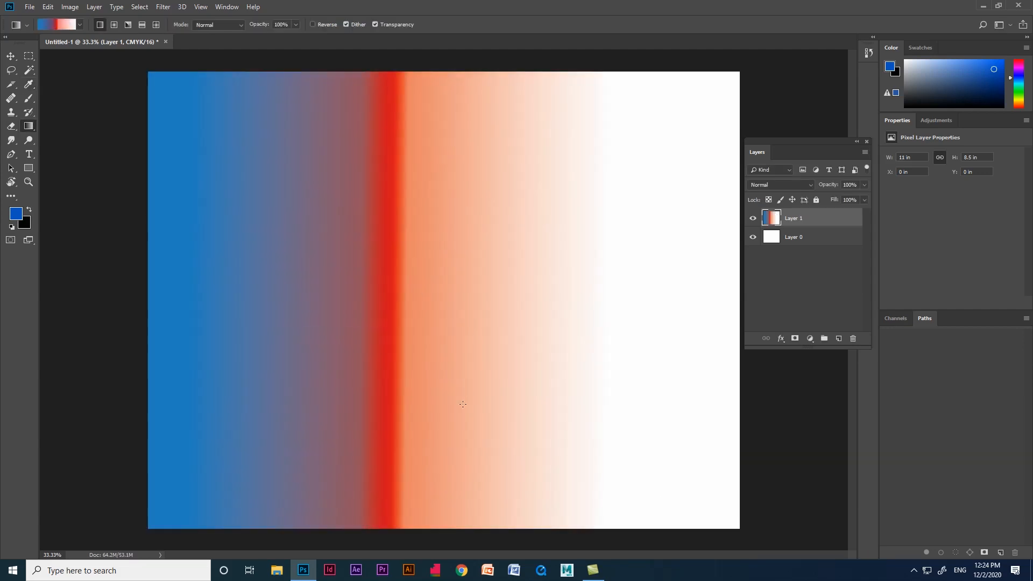
{"action": "key", "text": "ctrl+z"}
- Switch the active gradient back to the Black, White preset
{"action": "left_click", "coordinate": [57, 24]}
{"action": "left_click", "coordinate": [357, 157]}
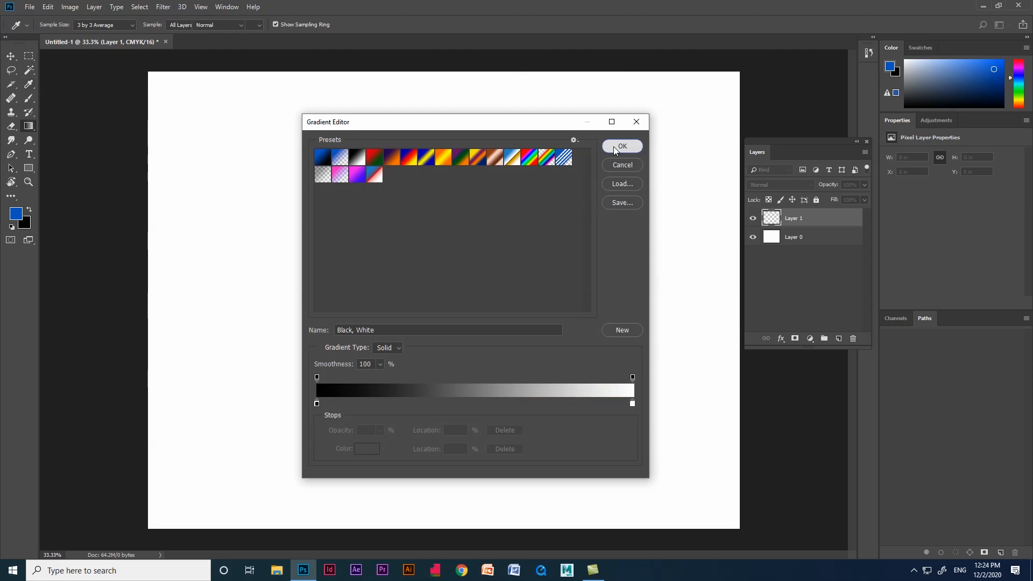
{"action": "left_click", "coordinate": [619, 145]}
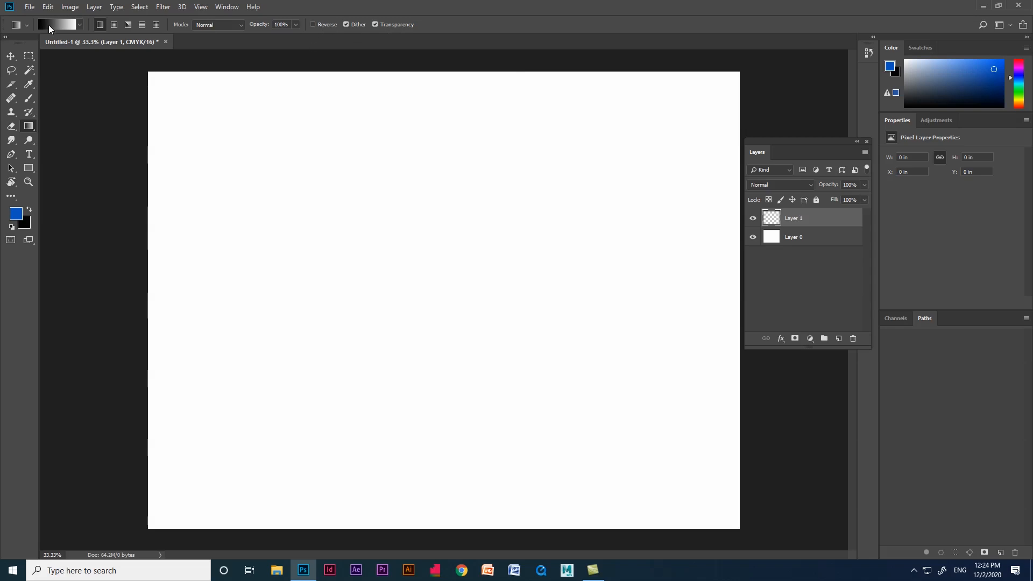
- Try the Black, White gradient horizontally across Layer 1, first normally and then with Reverse enabled, undoing each fill
{"action": "left_click", "coordinate": [312, 25]}
{"action": "left_click", "coordinate": [319, 24]}
{"action": "left_click_drag", "start_coordinate": [185, 261], "coordinate": [534, 258]}
{"action": "key", "text": "ctrl+z"}
{"action": "left_click", "coordinate": [313, 25]}
{"action": "left_click_drag", "start_coordinate": [185, 276], "coordinate": [560, 303]}
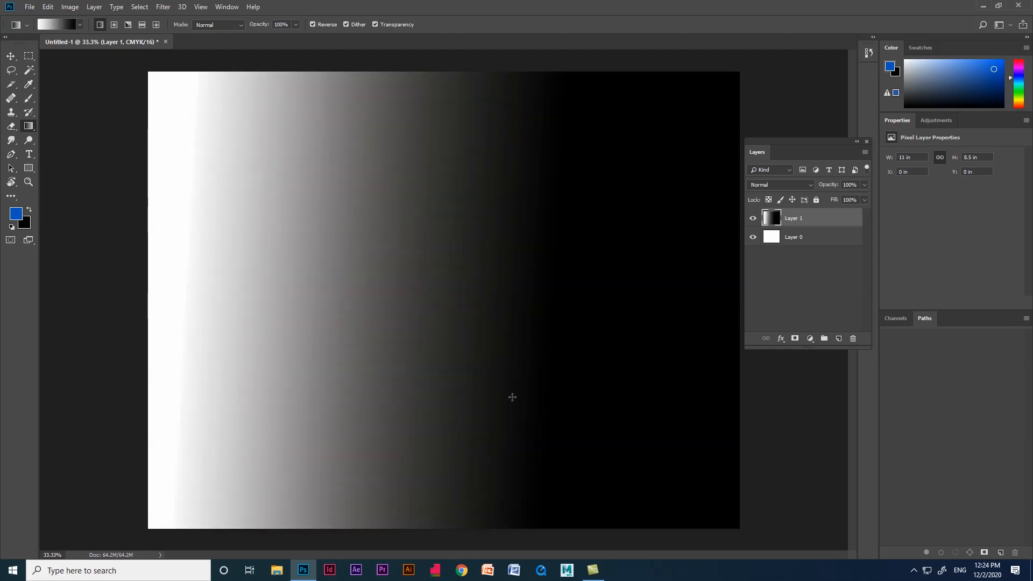
{"action": "key", "text": "ctrl+z"}
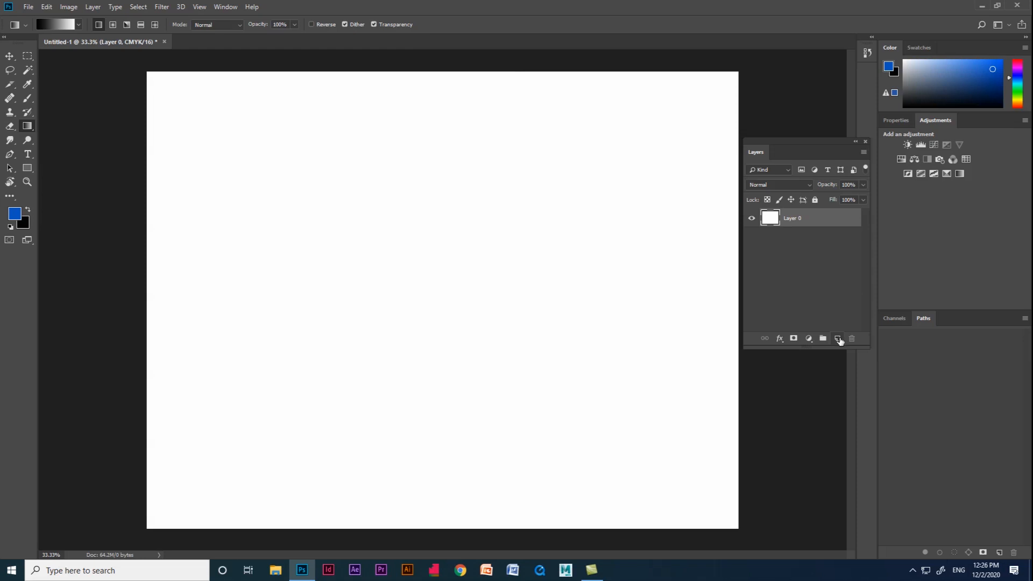
- Add a layer above Layer 0, fill it with a horizontal black-to-white linear gradient, and hide it
{"action": "left_click", "coordinate": [837, 338]}
{"action": "left_click_drag", "start_coordinate": [174, 284], "coordinate": [521, 284]}
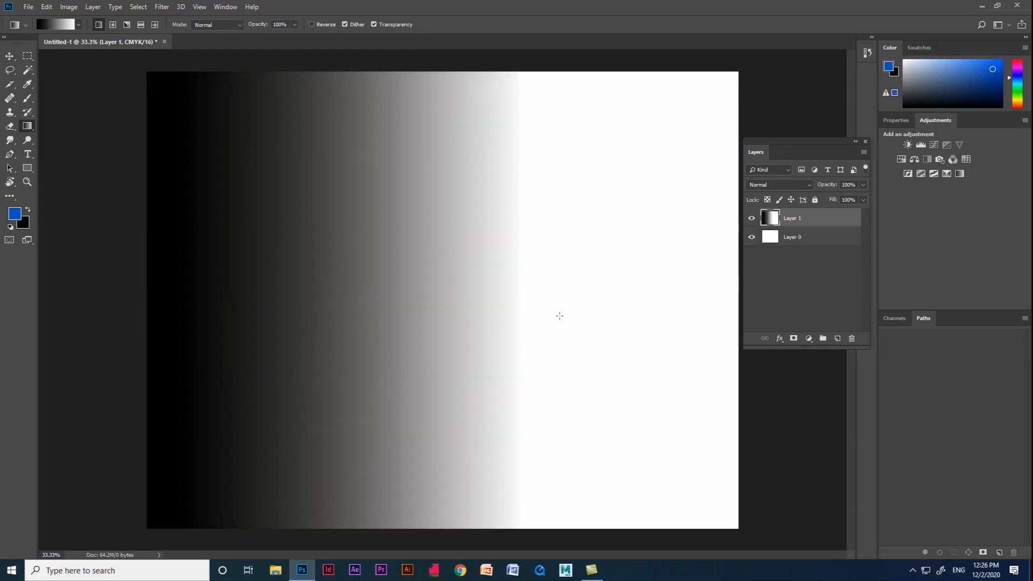
{"action": "left_click", "coordinate": [752, 218]}
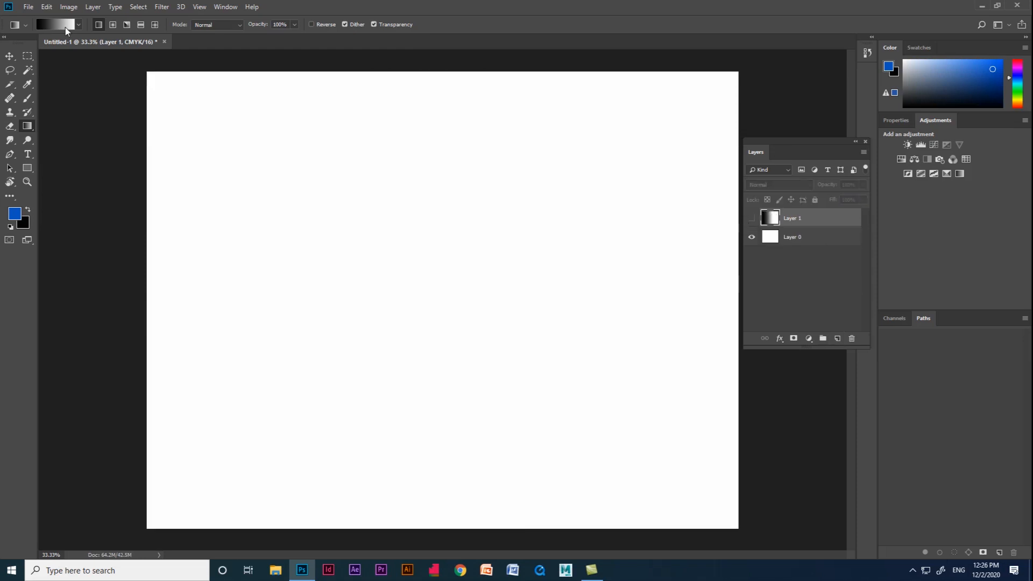
- Add another layer, draw a small black-to-white radial gradient outward from near the canvas center, and hide the layer
{"action": "left_click", "coordinate": [838, 338]}
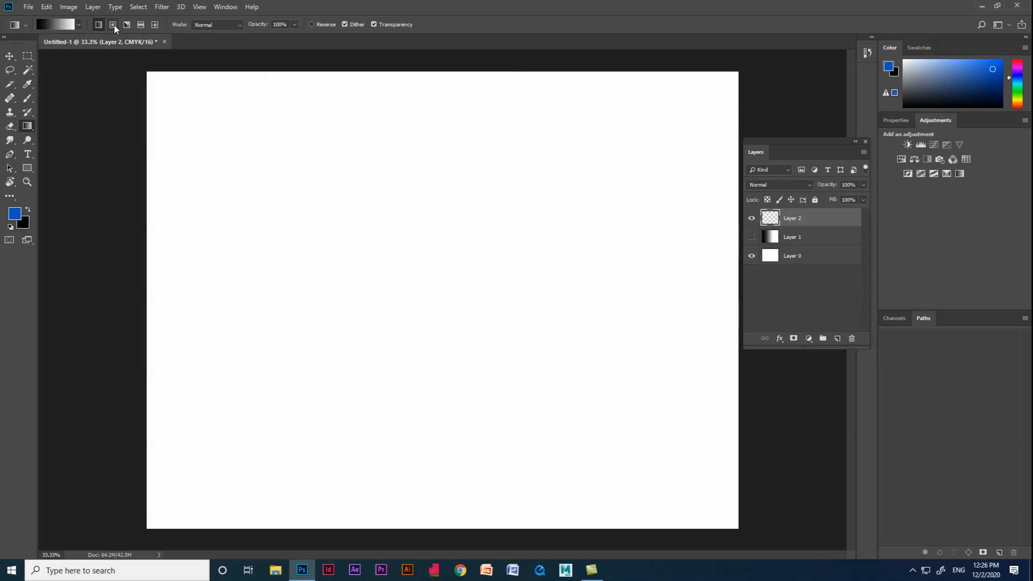
{"action": "left_click_drag", "start_coordinate": [404, 282], "coordinate": [481, 282]}
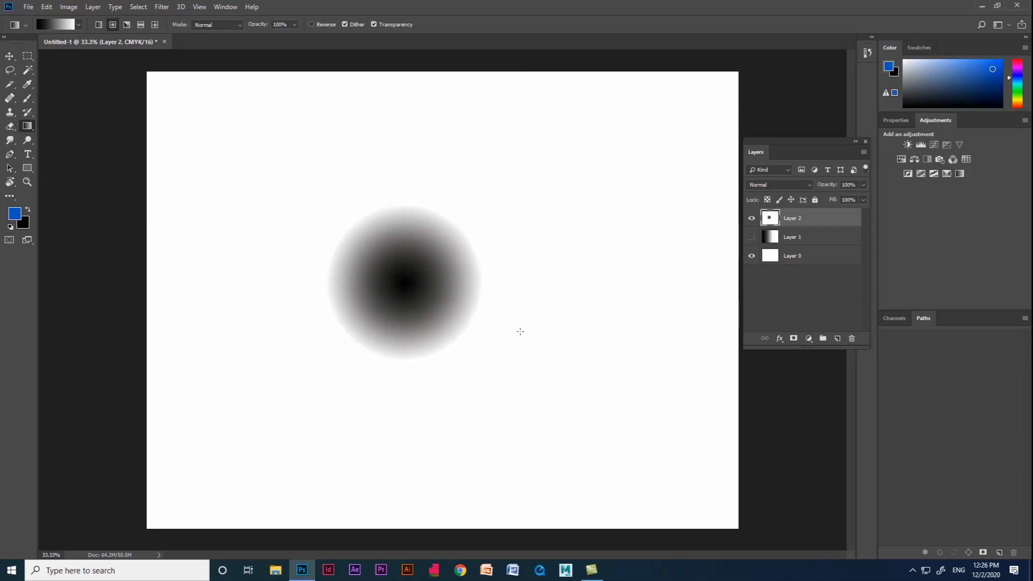
{"action": "left_click", "coordinate": [752, 218]}
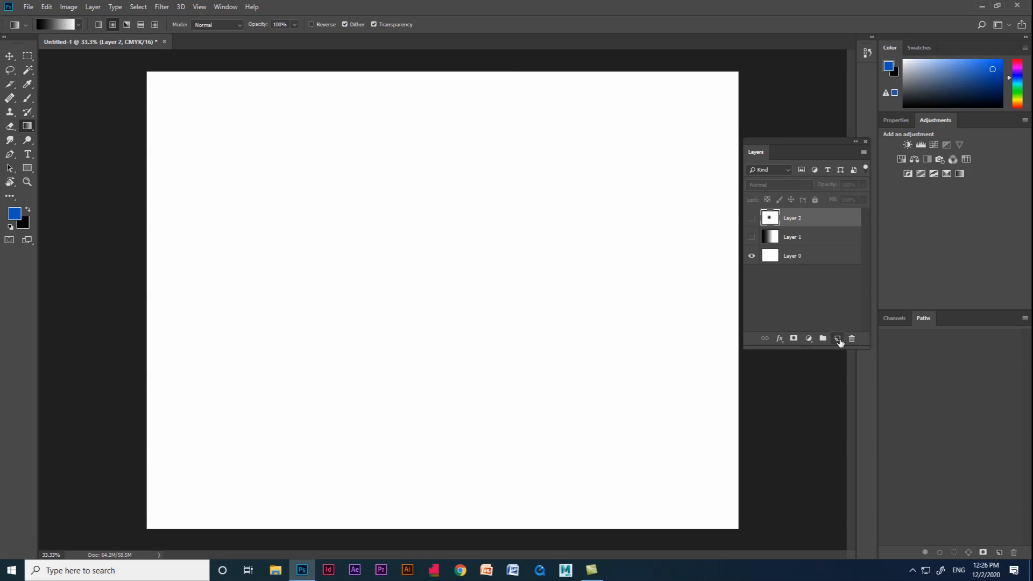
- Add another layer, apply a black-to-white angle gradient horizontally from near the canvas center, and hide the layer
{"action": "left_click", "coordinate": [838, 339]}
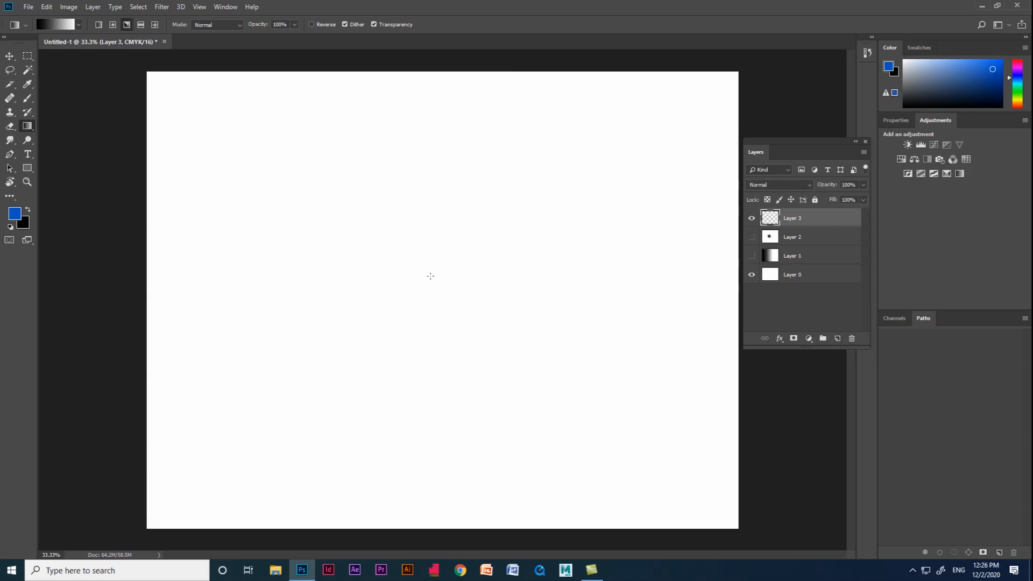
{"action": "left_click_drag", "start_coordinate": [407, 290], "coordinate": [590, 290]}
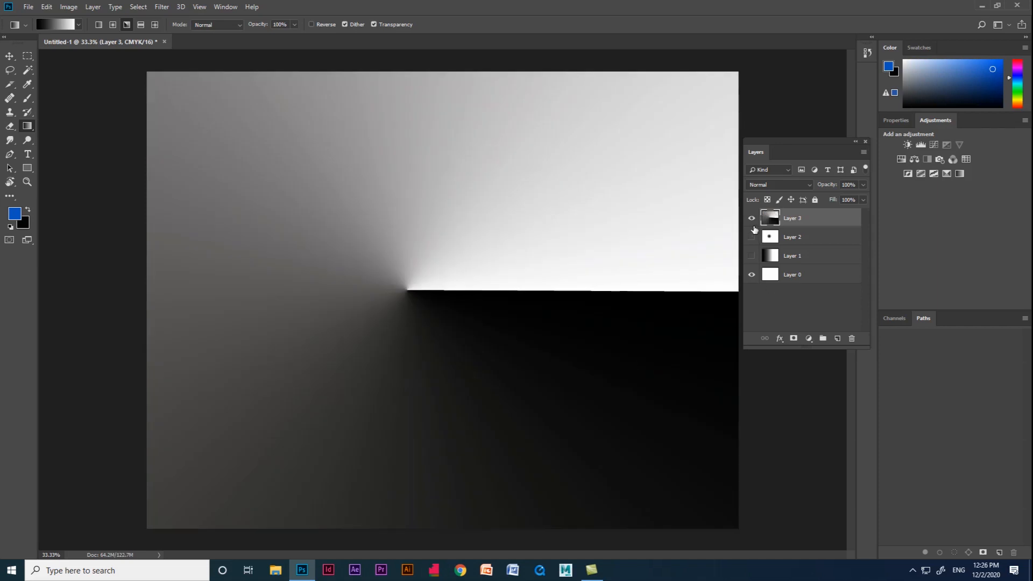
{"action": "left_click", "coordinate": [752, 219]}
- Add another layer, apply a black-to-white reflected gradient horizontally from near the canvas center, and hide the layer
{"action": "left_click", "coordinate": [838, 339]}
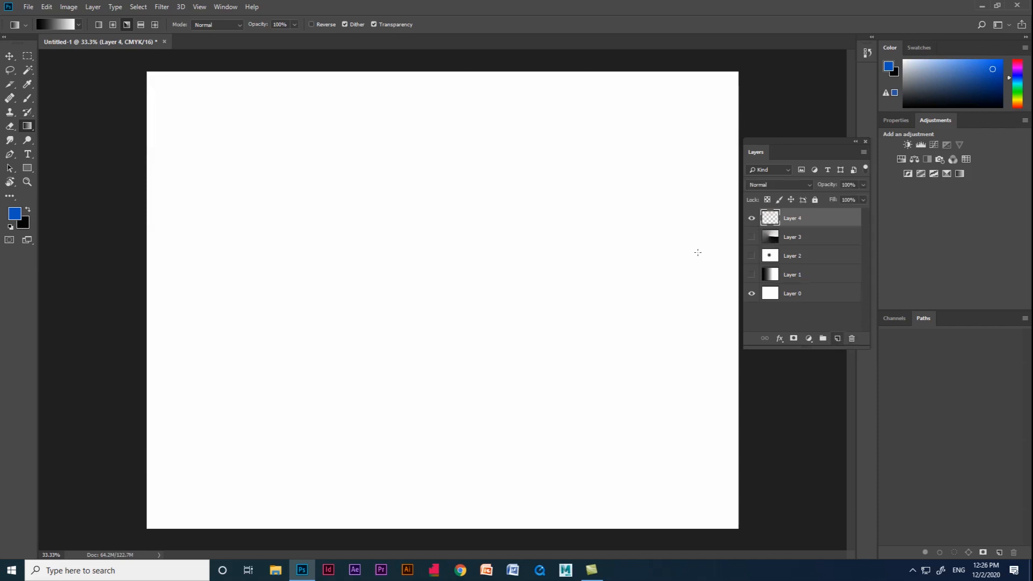
{"action": "left_click", "coordinate": [141, 24]}
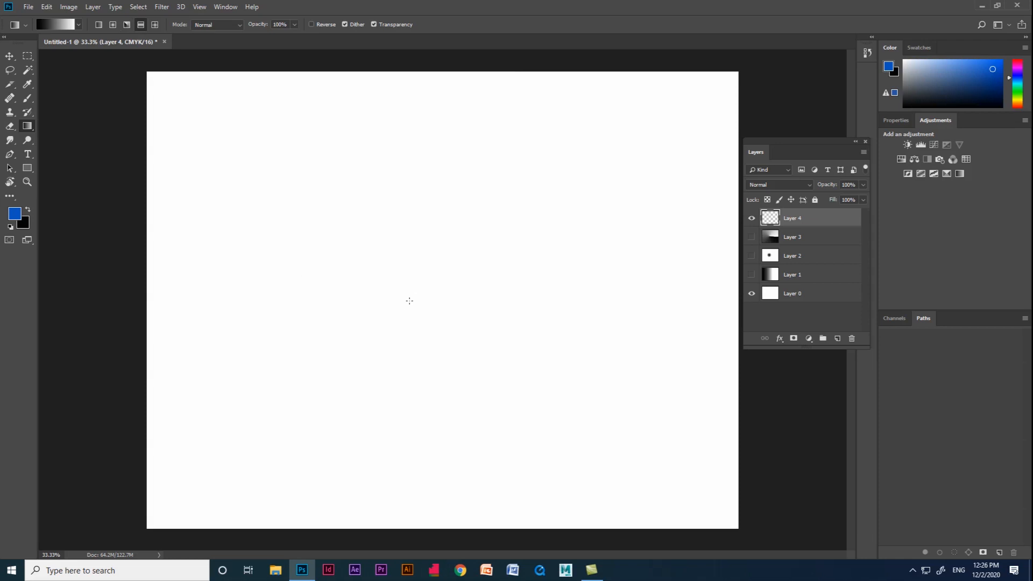
{"action": "left_click_drag", "start_coordinate": [410, 300], "coordinate": [571, 303]}
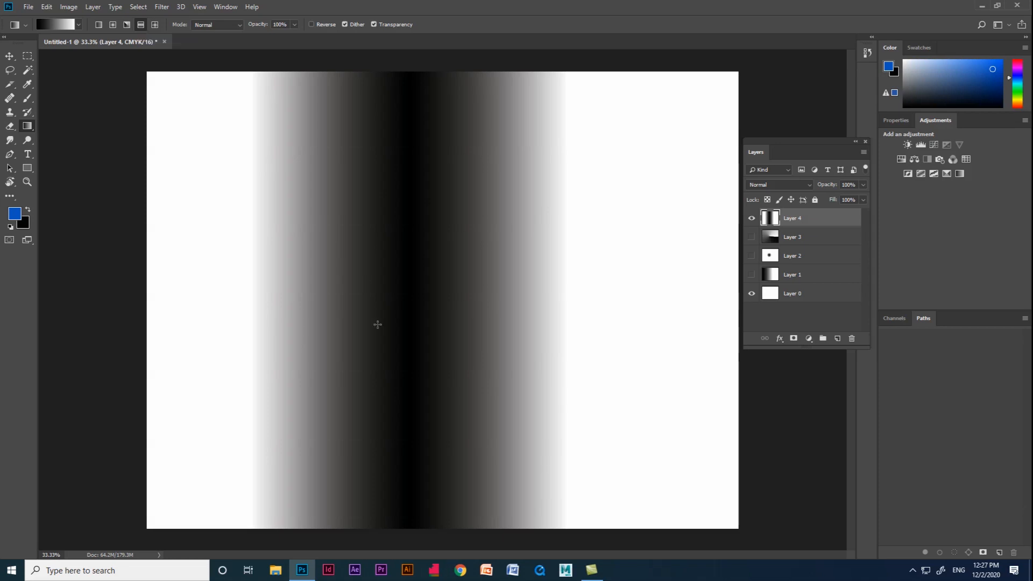
{"action": "left_click", "coordinate": [751, 218]}
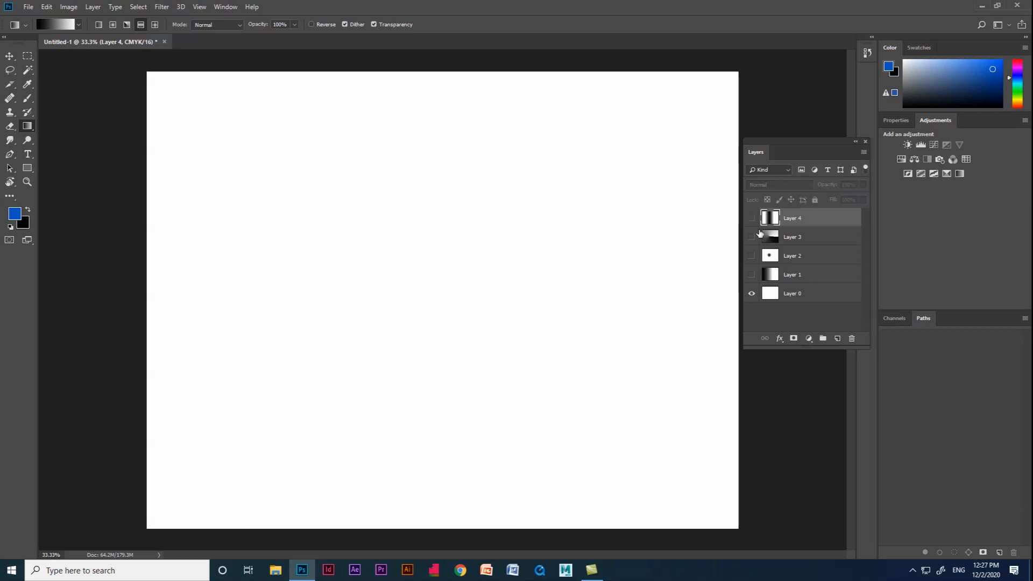
- Add another layer and draw a black-to-white diamond gradient outward from near the canvas center
{"action": "left_click", "coordinate": [837, 338]}
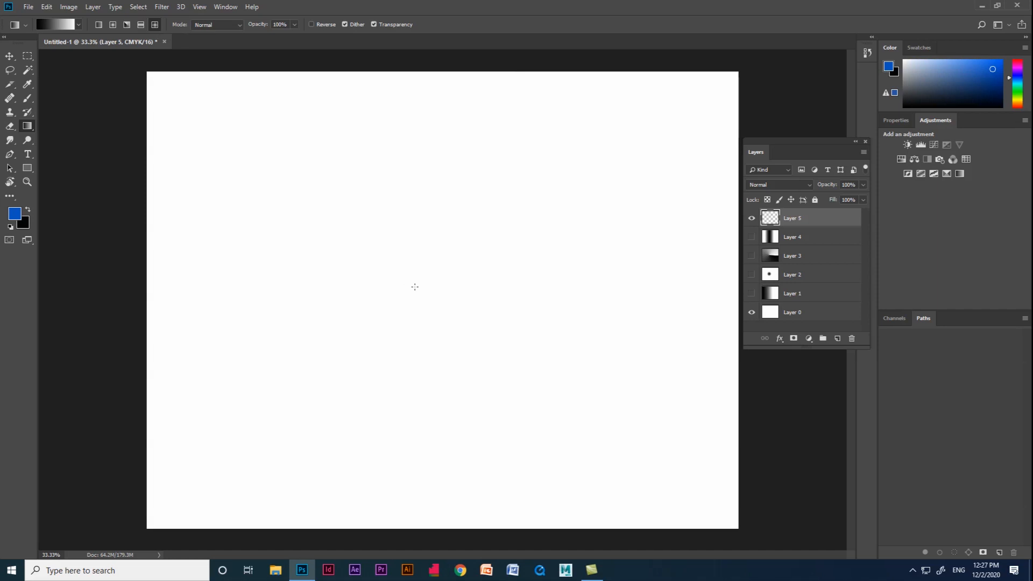
{"action": "left_click_drag", "start_coordinate": [415, 287], "coordinate": [533, 292]}
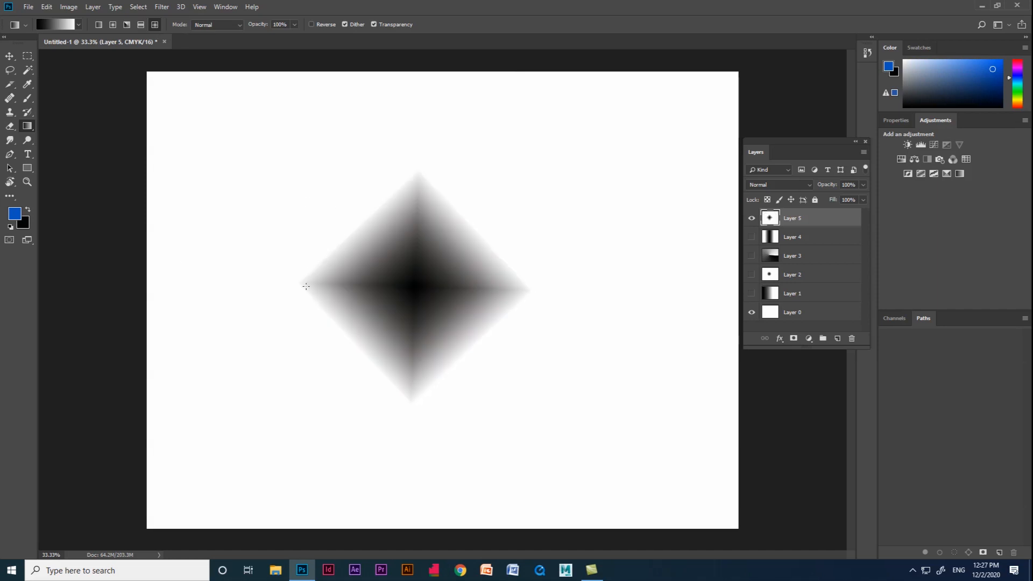